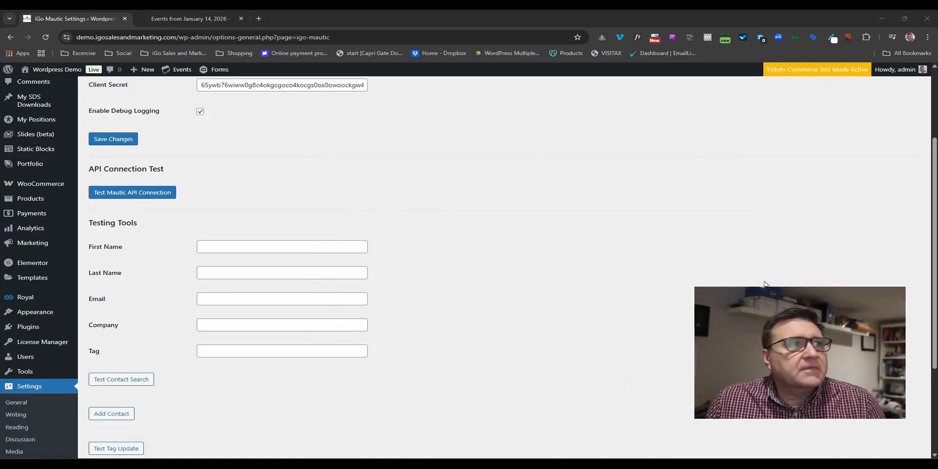
pyautogui.scroll(3, 781, 273)
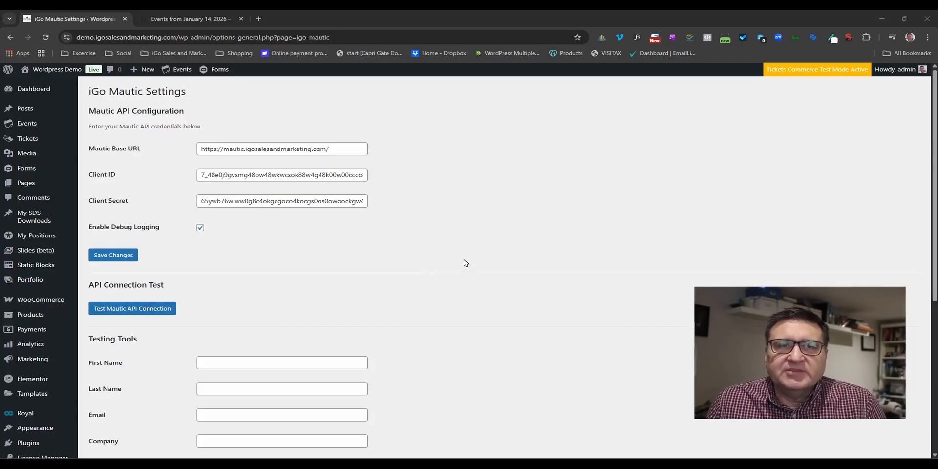
# Turn off Enable Debug Logging in the iGo Mautic settings.
pyautogui.click(200, 229)
pyautogui.scroll(-1, 381, 253)
pyautogui.scroll(-2, 381, 253)
pyautogui.scroll(3, 422, 257)
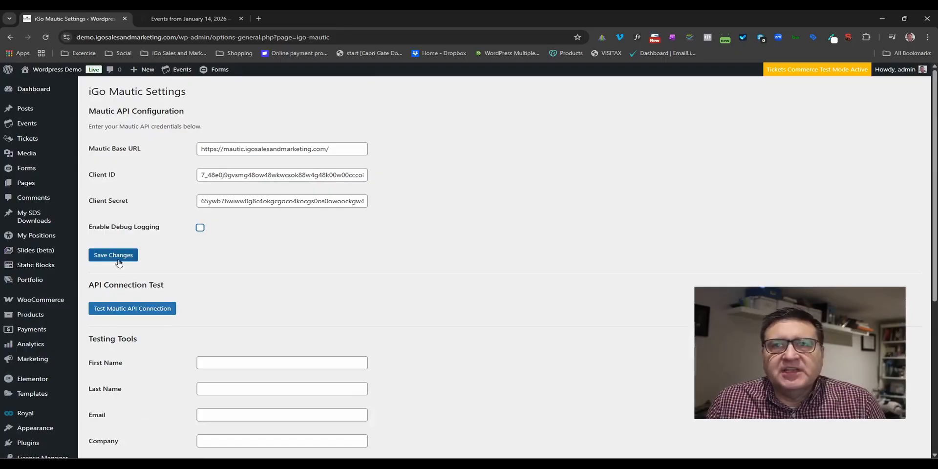
# Run the Mautic API connection test, confirm the success notice, and move to Testing Tools' Email field.
pyautogui.click(132, 312)
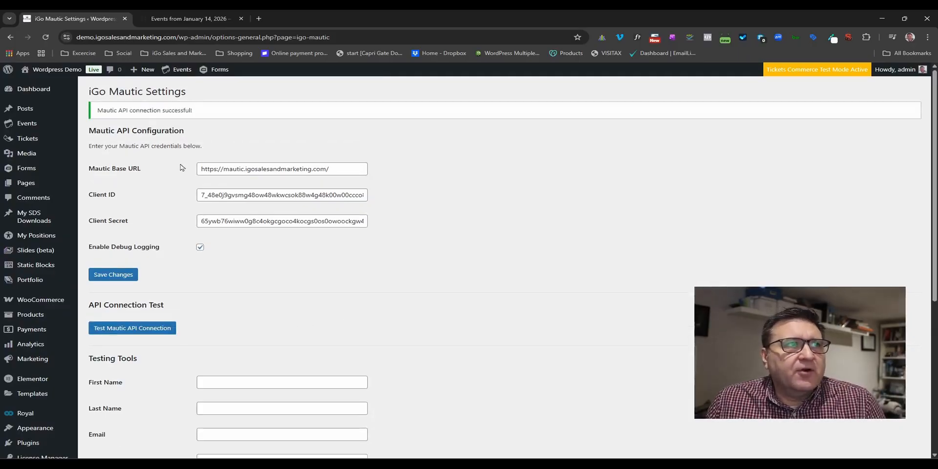
pyautogui.moveTo(102, 111); pyautogui.dragTo(197, 112)
pyautogui.click(431, 172)
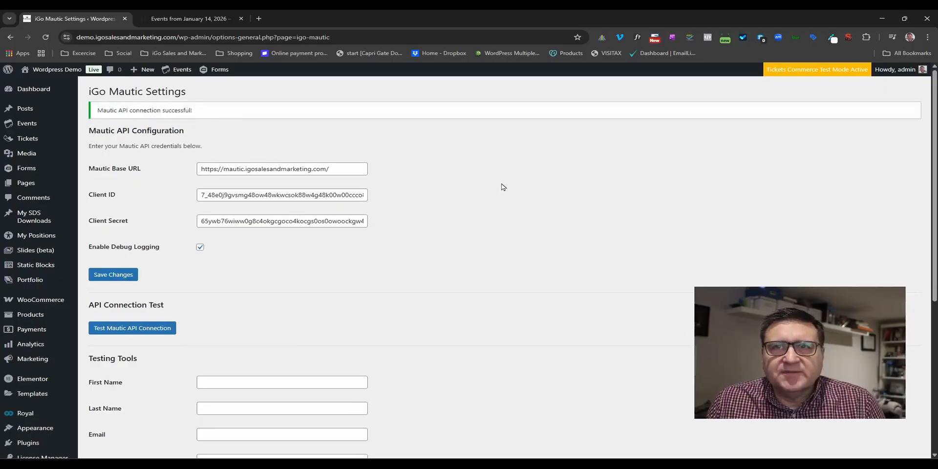
pyautogui.scroll(-5, 503, 187)
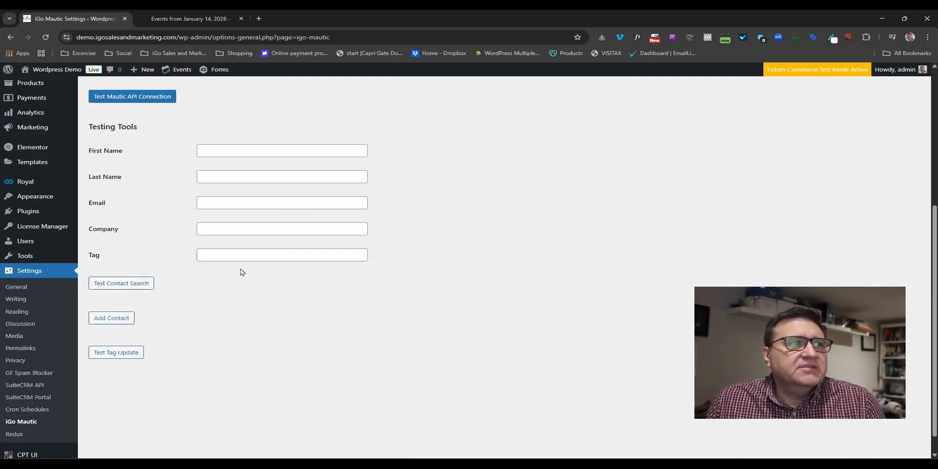
pyautogui.click(220, 203)
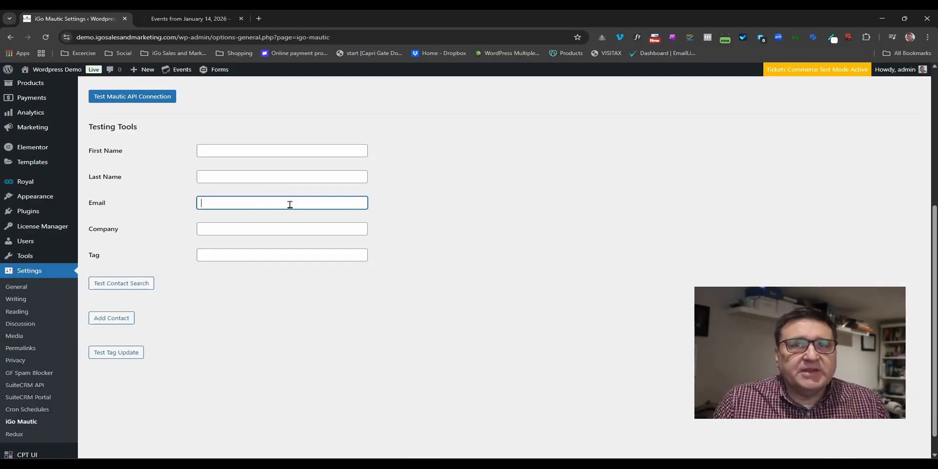
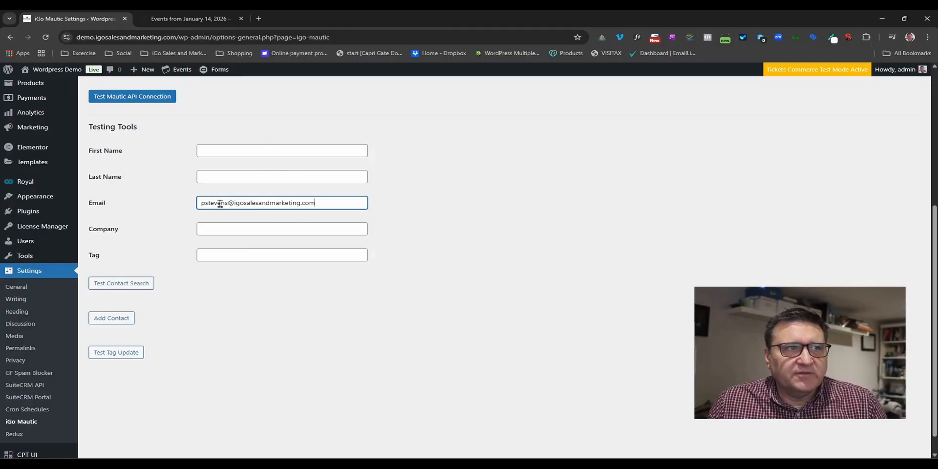
# Enter the test contact's e-mail in Testing Tools and run Test Contact Search.
pyautogui.click(125, 288)
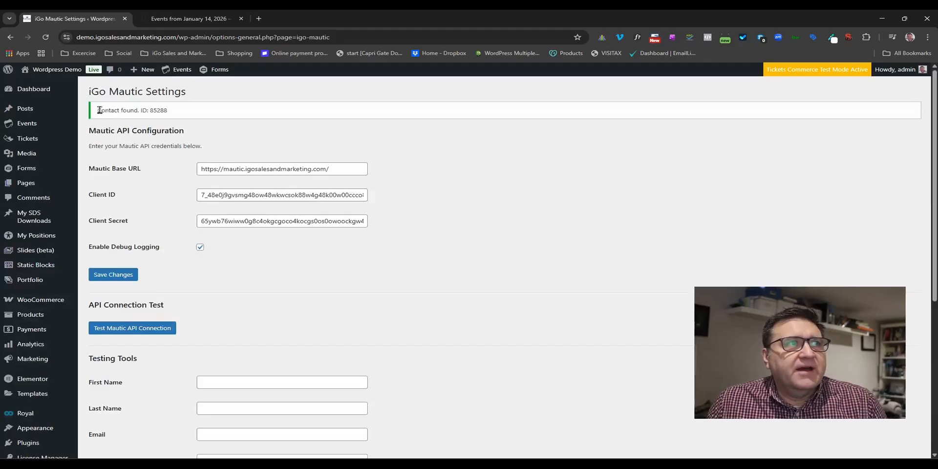
# Confirm the Contact found notice with the contact's Mautic ID.
pyautogui.moveTo(97, 110); pyautogui.dragTo(185, 115)
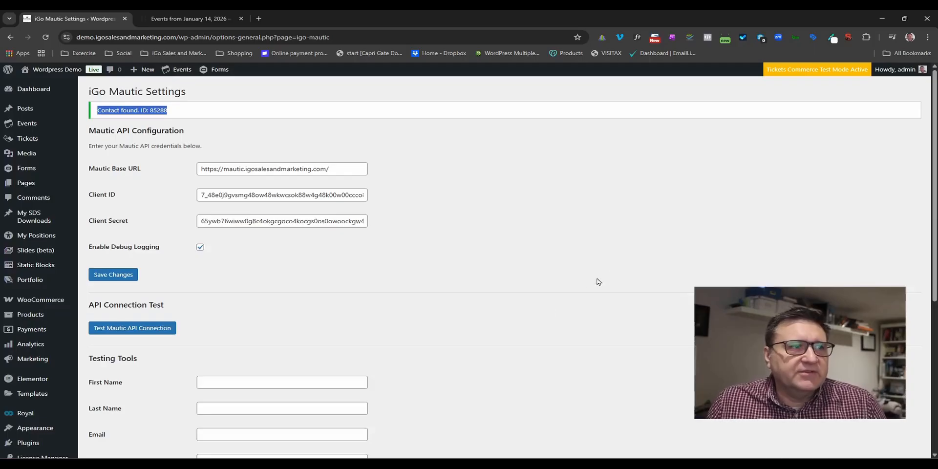
pyautogui.scroll(-5, 553, 250)
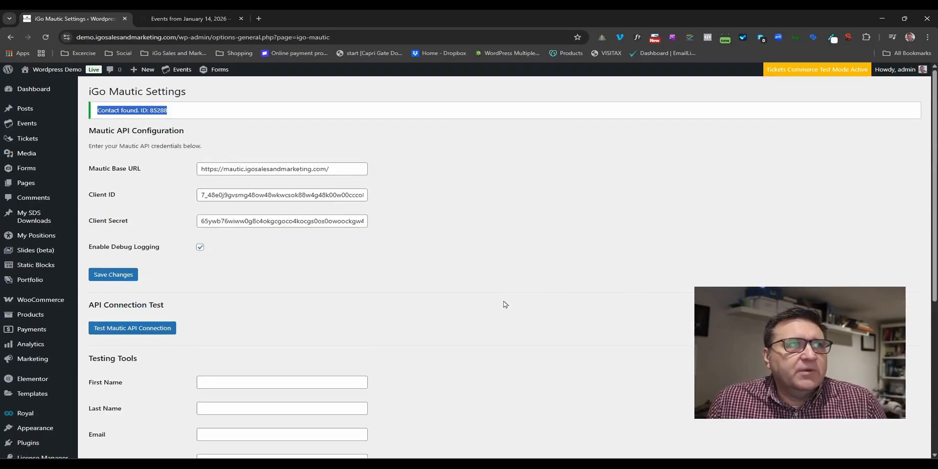
pyautogui.click(193, 16)
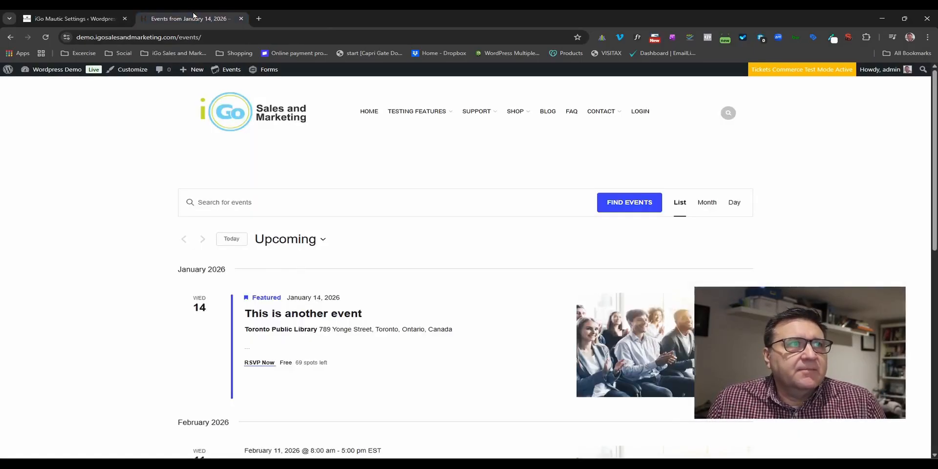
# Open the RSVP for 'This is another event' and dock the Mautic window as a browser tab.
pyautogui.click(255, 363)
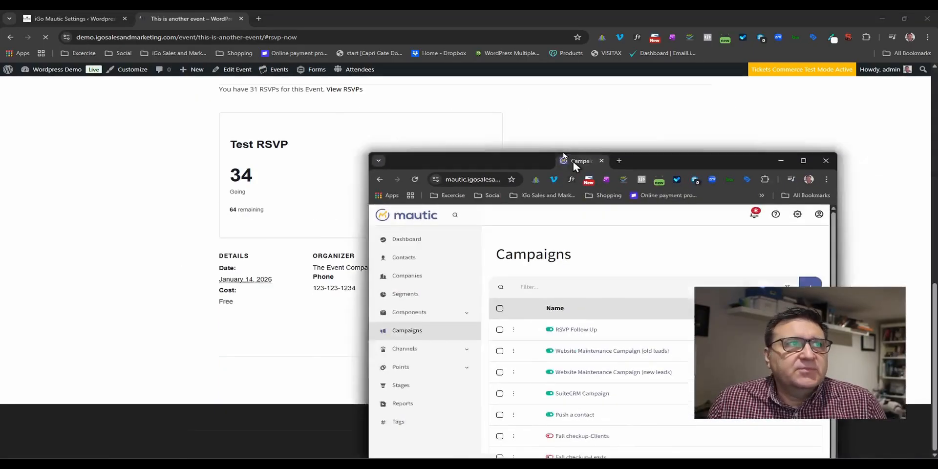
pyautogui.moveTo(572, 160); pyautogui.dragTo(288, 18)
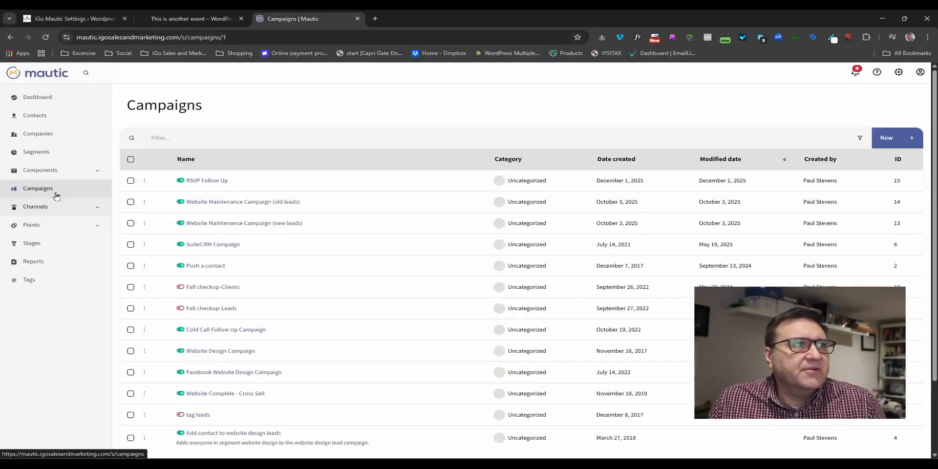
pyautogui.click(40, 116)
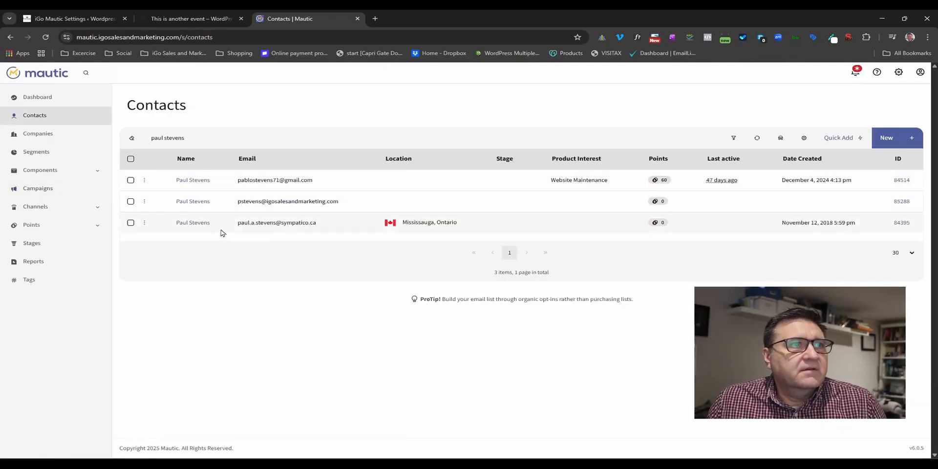
# Open the Mautic contact with the company e-mail, then return to the event's Test RSVP page.
pyautogui.click(191, 204)
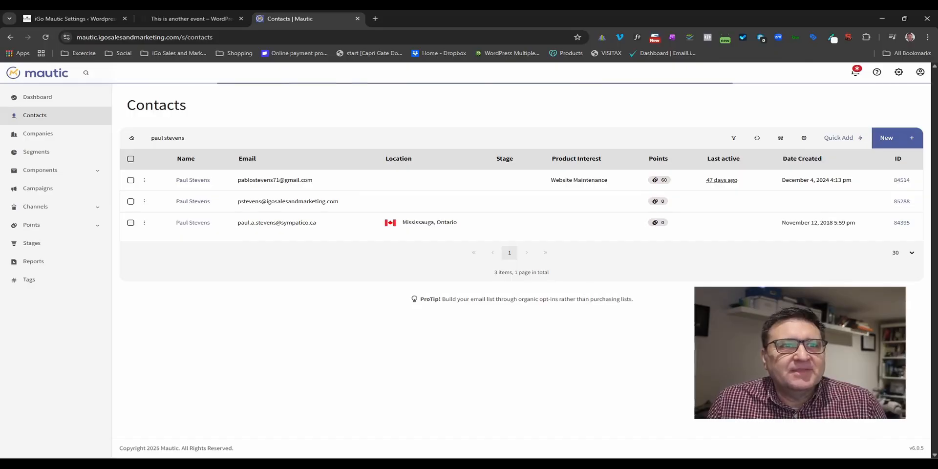
pyautogui.click(229, 19)
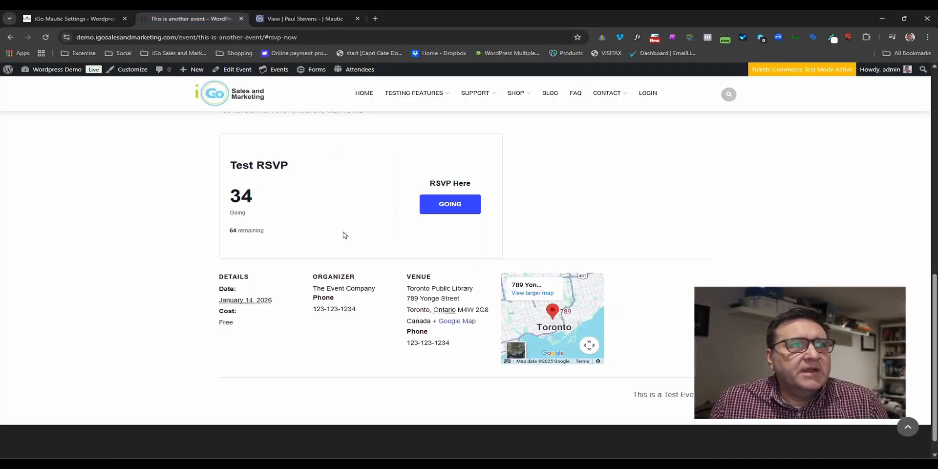
# RSVP as Going with the contact's name, e-mail and 1 guest, raising Test RSVP to 35 going.
pyautogui.click(450, 211)
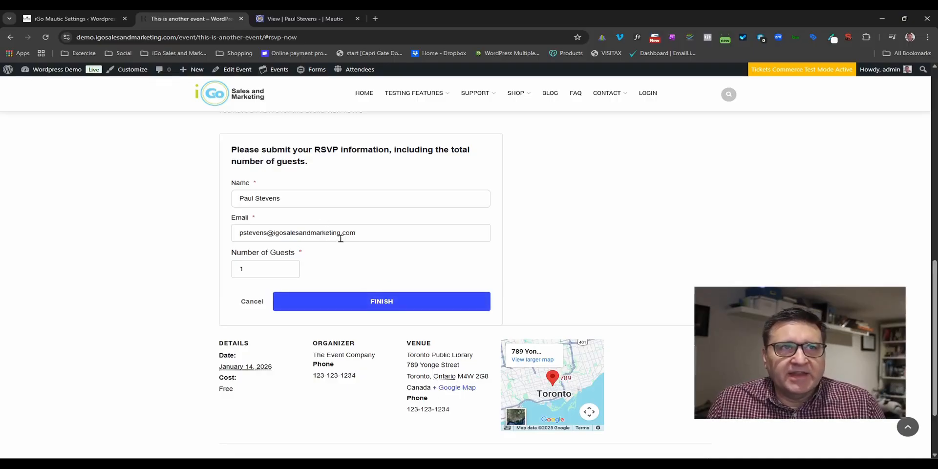
pyautogui.click(388, 301)
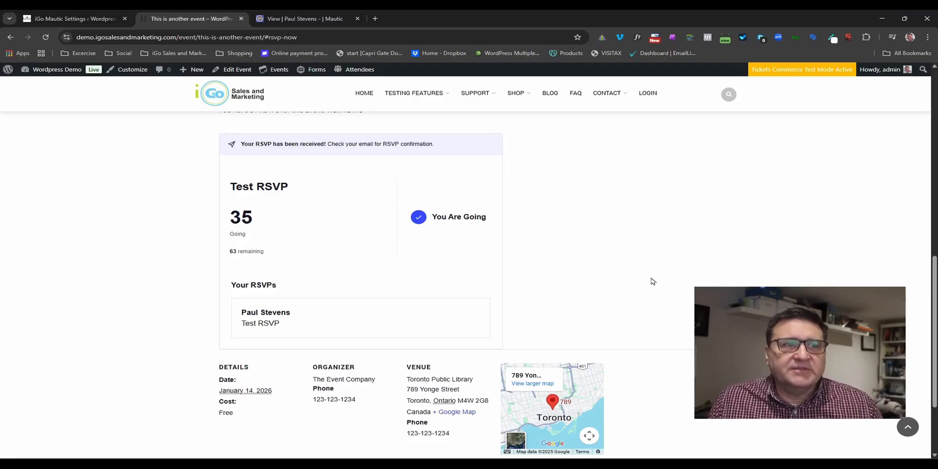
pyautogui.click(296, 15)
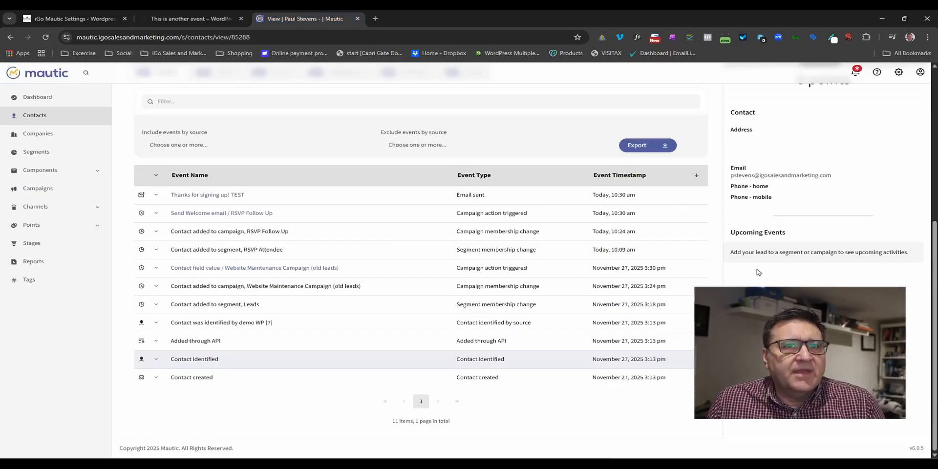
# Reload the contact history to show the RSVP Attendee segment, RSVP Follow Up campaign and 'Thanks for signing up! TEST' email.
pyautogui.click(46, 42)
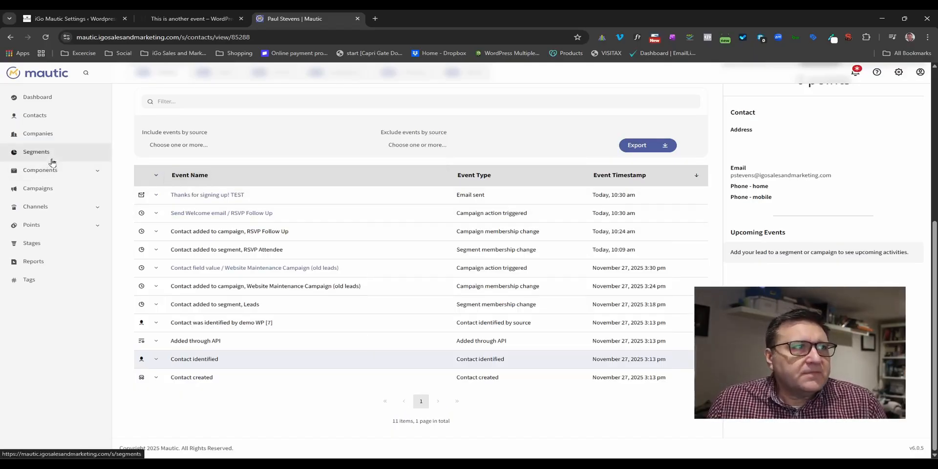
# Go from Campaigns to Mautic's Contact Segments list showing 20 segments.
pyautogui.click(52, 195)
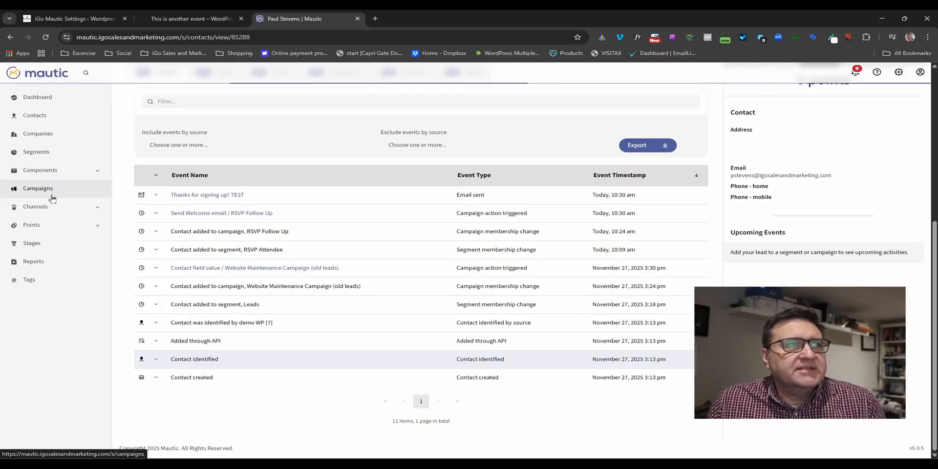
pyautogui.click(39, 152)
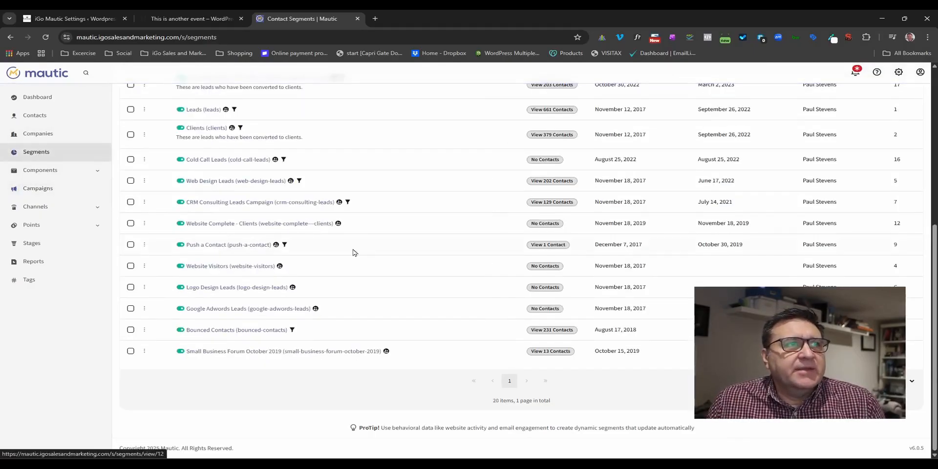
pyautogui.scroll(6, 355, 252)
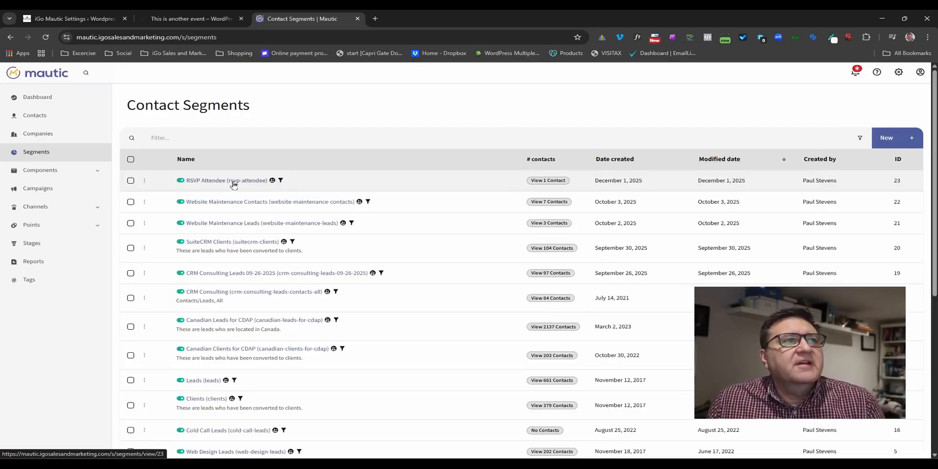
# Open RSVP Attendee, check its single contact, then edit it and view its Filters.
pyautogui.click(234, 184)
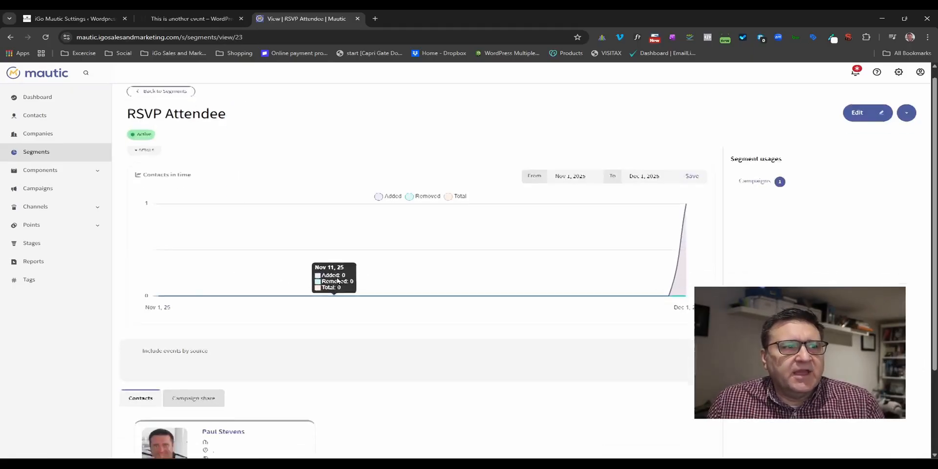
pyautogui.scroll(-3, 337, 281)
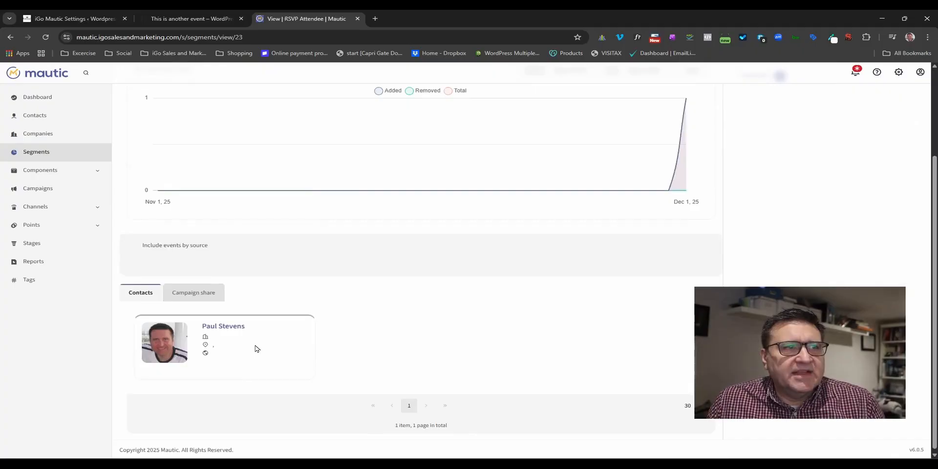
pyautogui.scroll(3, 481, 314)
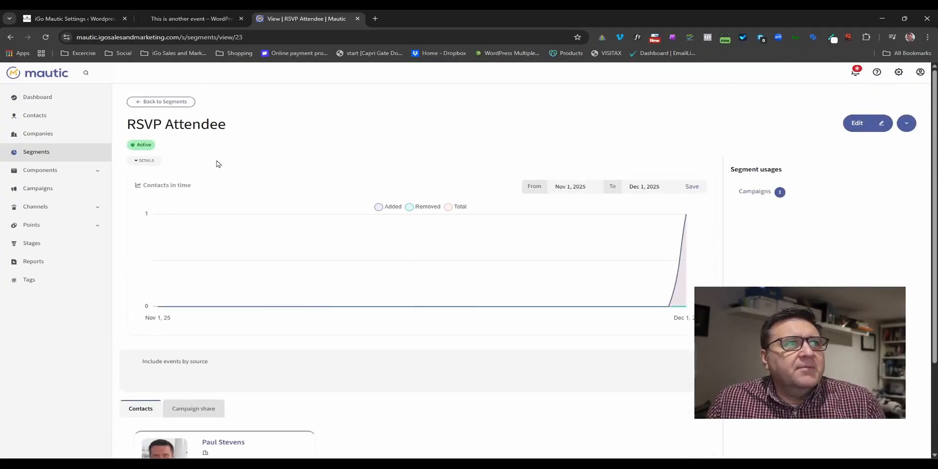
pyautogui.click(855, 128)
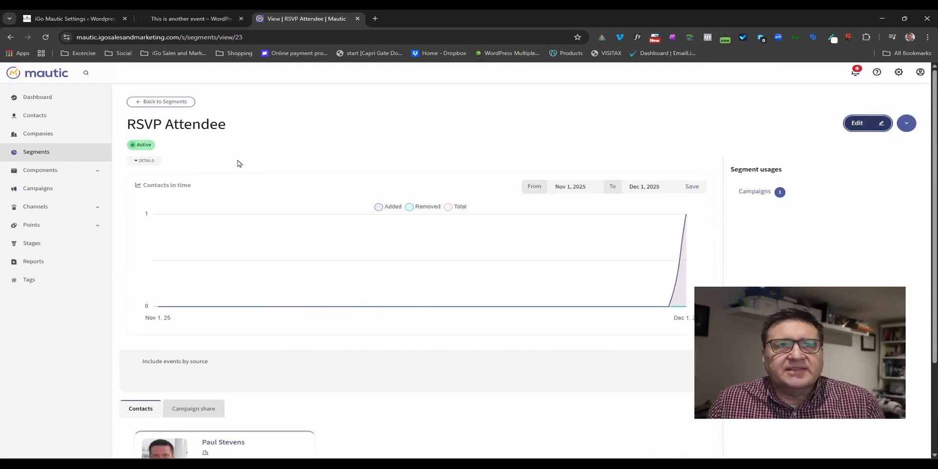
pyautogui.click(175, 139)
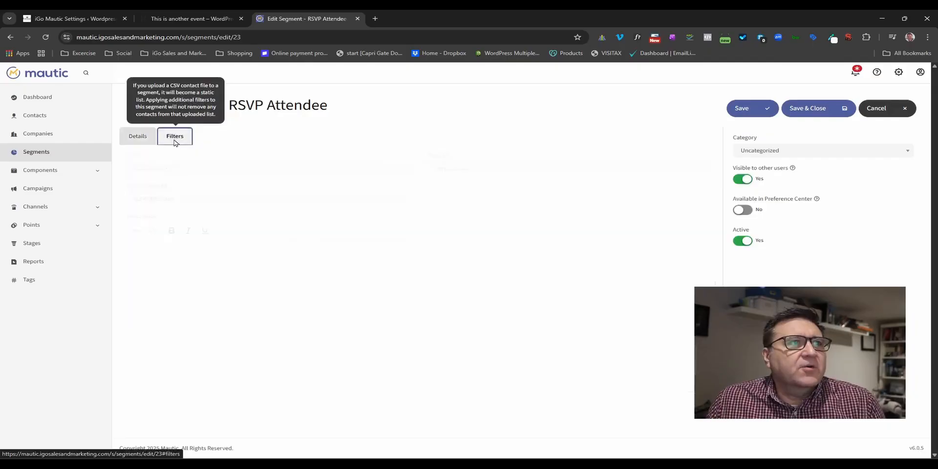
# Leave the segment's Tags include event_id_22 filter unchanged and return to iGo Mautic Settings.
pyautogui.click(243, 190)
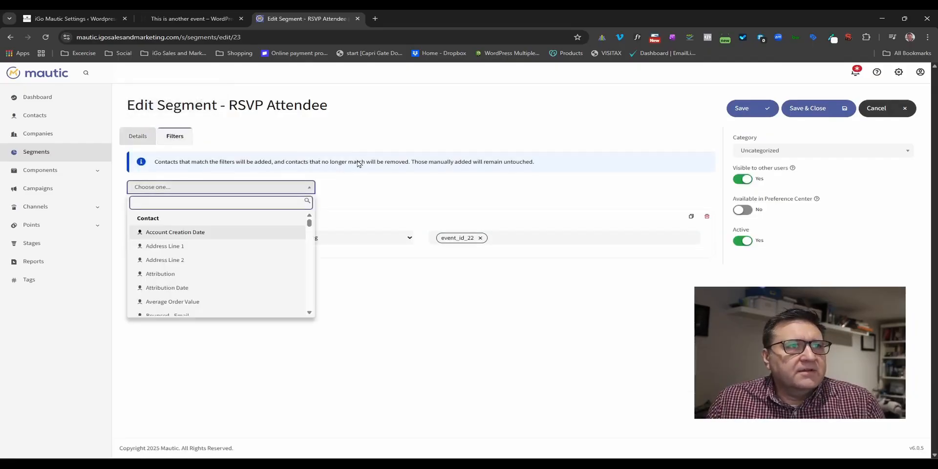
pyautogui.click(370, 195)
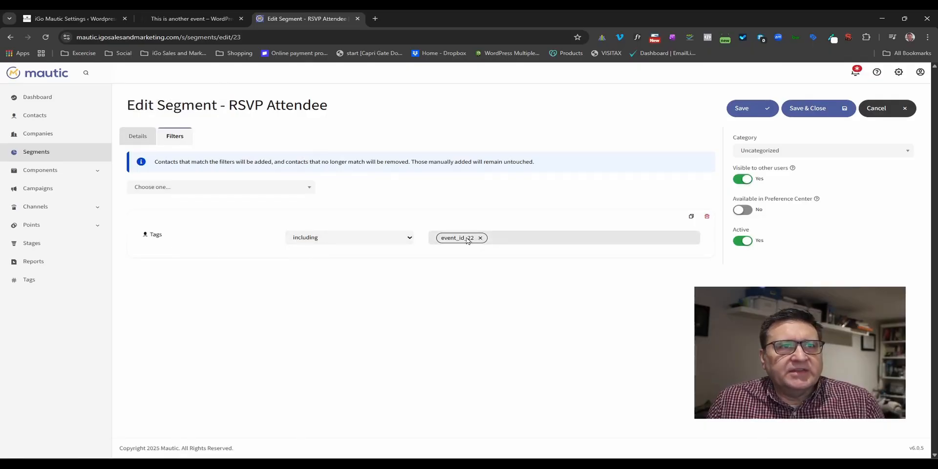
pyautogui.click(83, 14)
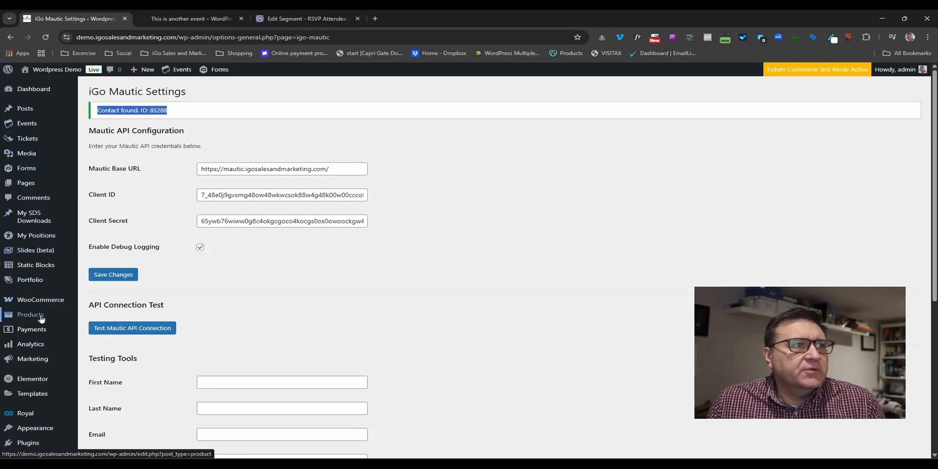
# Open the WordPress Events list from the admin sidebar and start editing RSVP Event (post 22).
pyautogui.moveTo(41, 312)
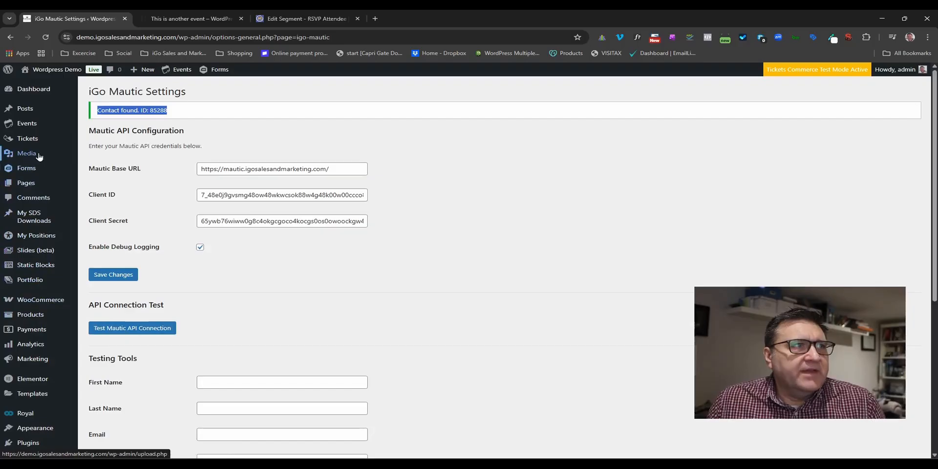
pyautogui.moveTo(29, 126)
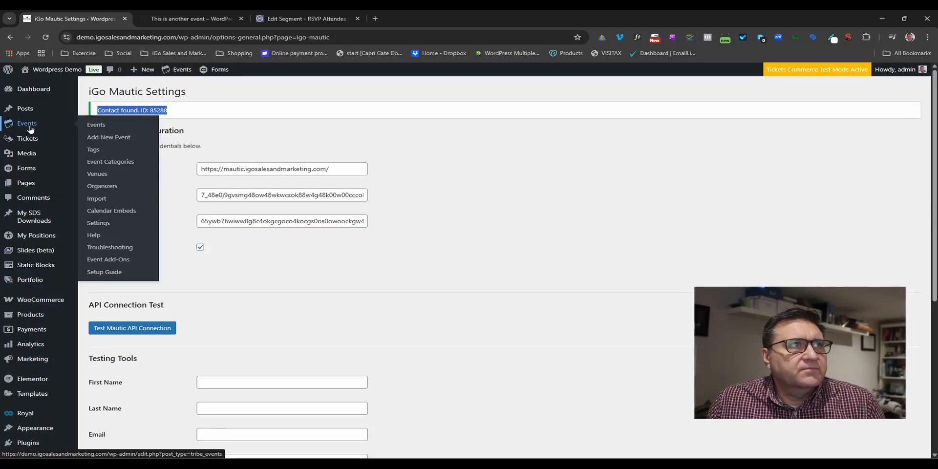
pyautogui.click(96, 126)
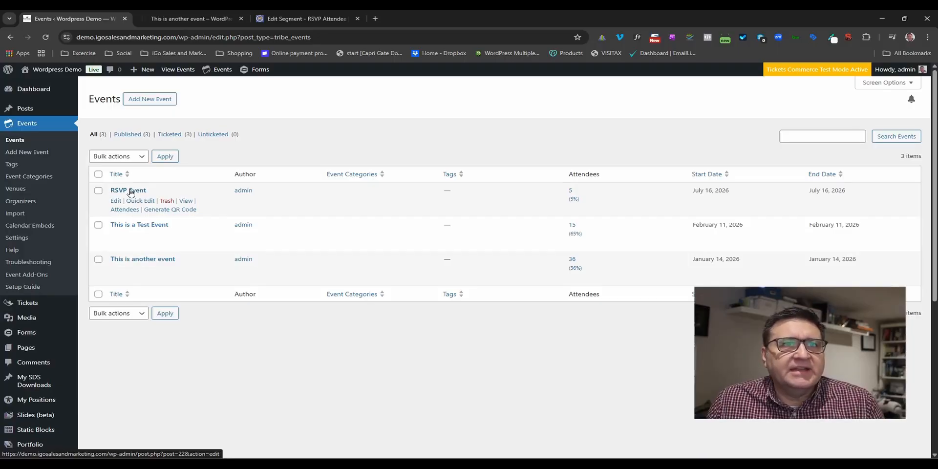
pyautogui.click(131, 190)
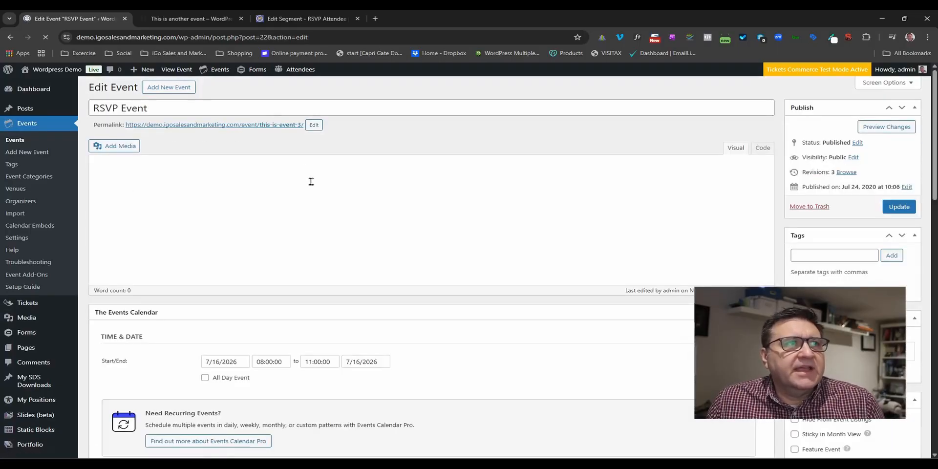
# Confirm the RSVP Event's post ID 22 matches the segment's event_id_22 Tags filter.
pyautogui.doubleClick(260, 37)
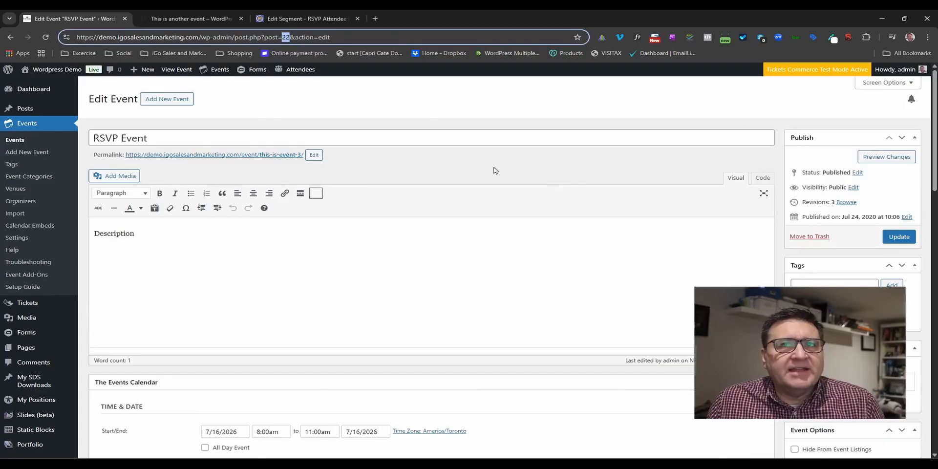
pyautogui.click(295, 17)
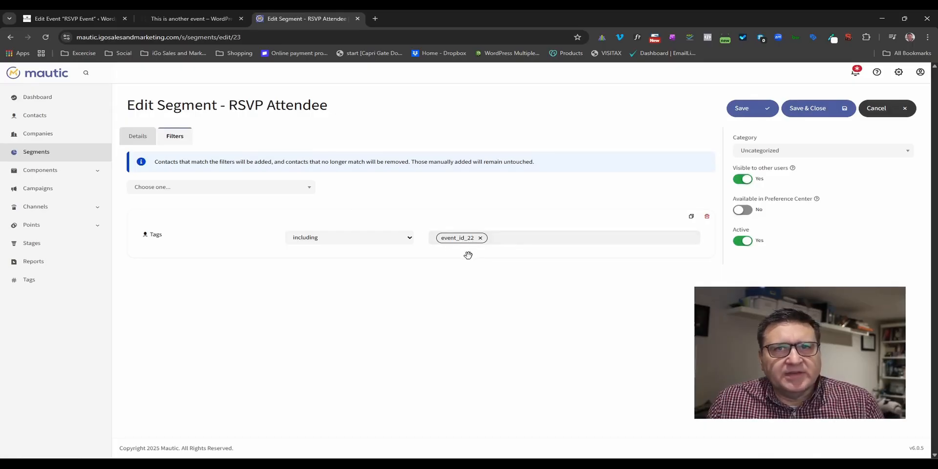
# From the RSVP Attendee segment details, open the RSVP Follow Up campaign and list its contacts.
pyautogui.click(136, 139)
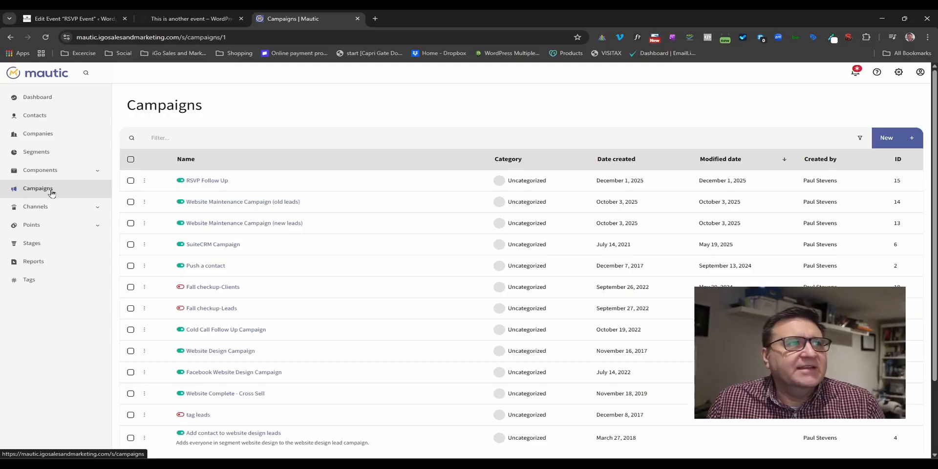
pyautogui.click(214, 182)
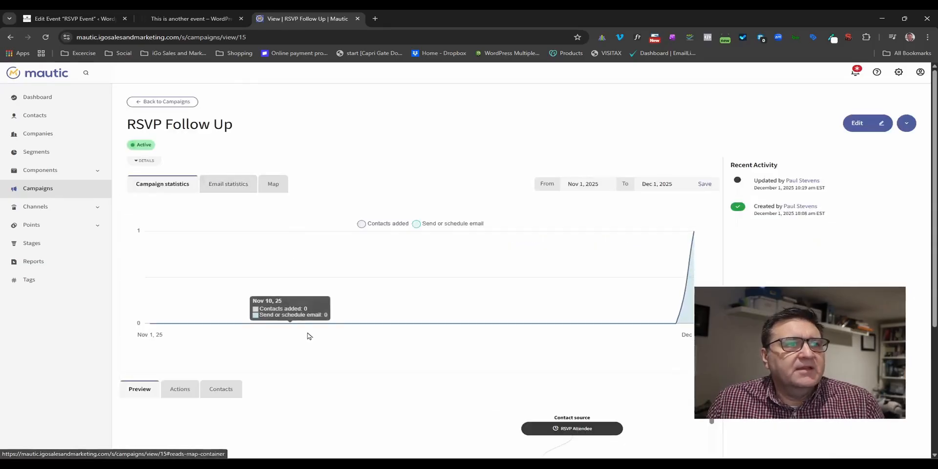
pyautogui.scroll(-4, 303, 334)
pyautogui.click(220, 202)
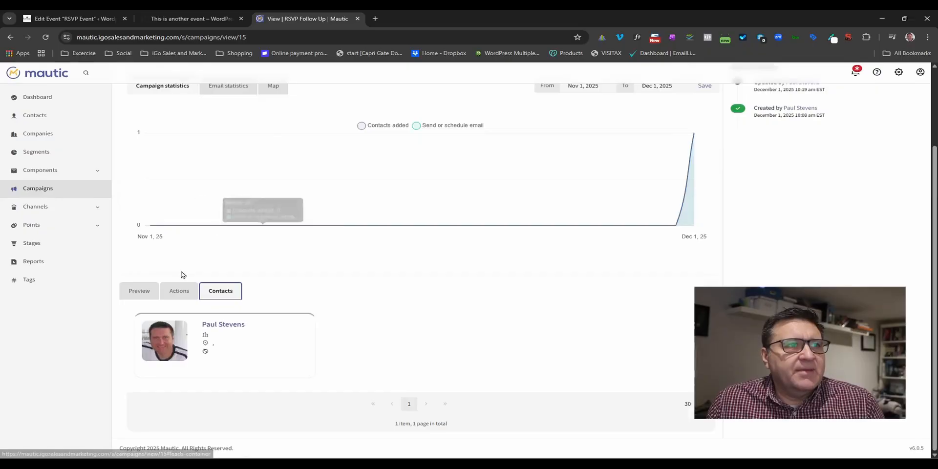
# Review the Send Welcome email action statistics, then open the campaign in the flow builder.
pyautogui.click(184, 294)
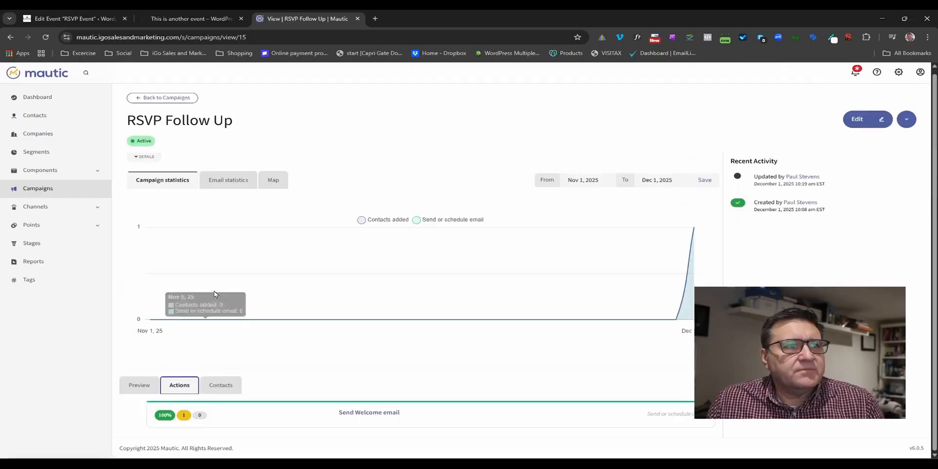
pyautogui.click(858, 120)
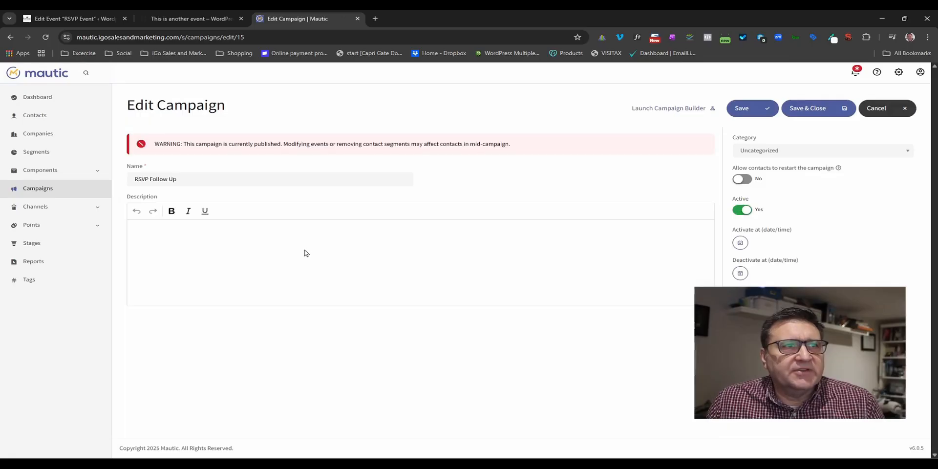
pyautogui.click(683, 108)
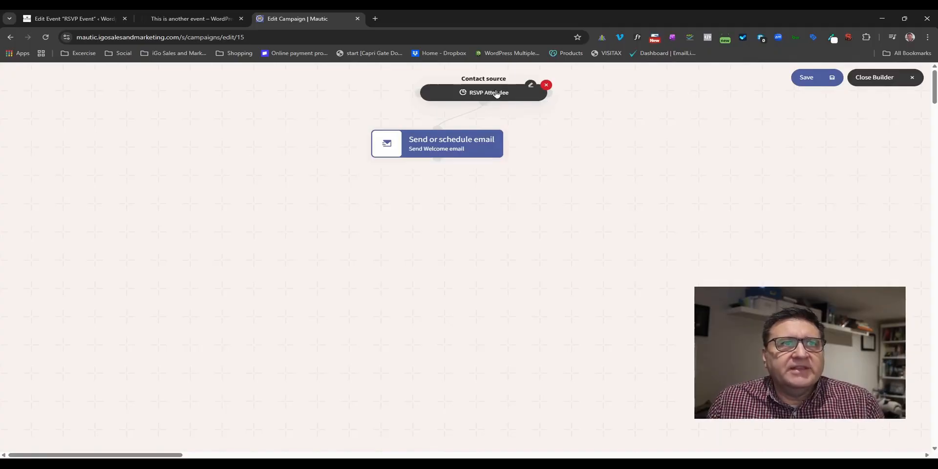
# Set the Send Welcome email step to send 'Thanks for signing up! TEST' immediately as transactional.
pyautogui.moveTo(444, 153)
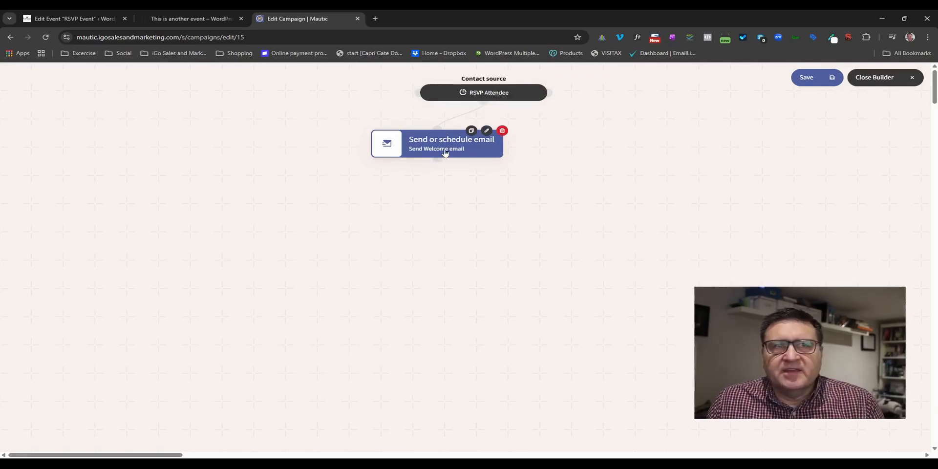
pyautogui.click(485, 130)
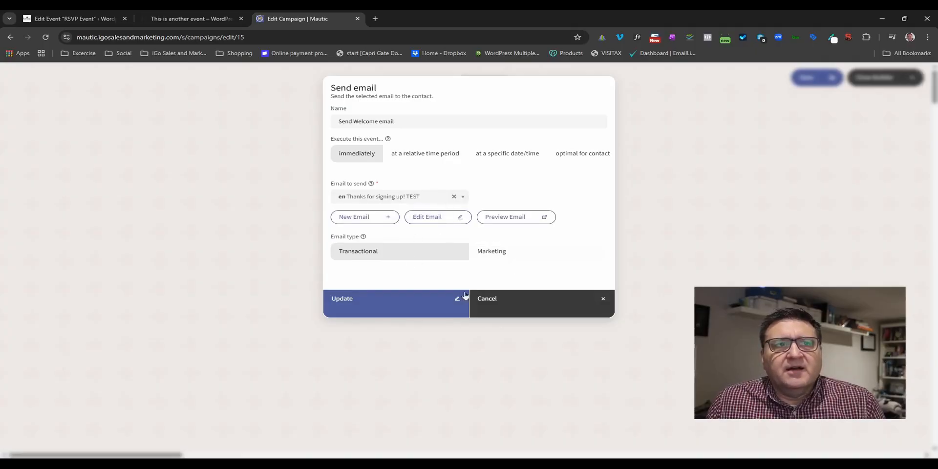
pyautogui.click(385, 296)
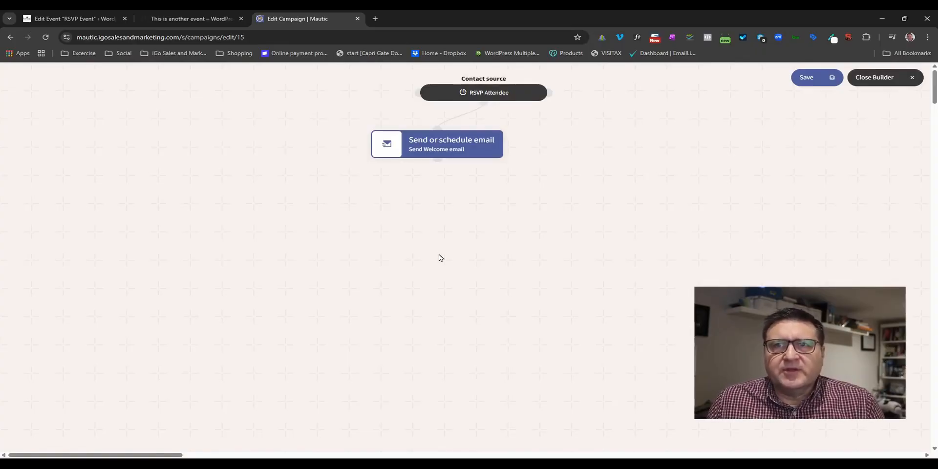
# Check that the RSVP Attendee source feeds the Send Welcome email step, then go back to WordPress.
pyautogui.moveTo(475, 96)
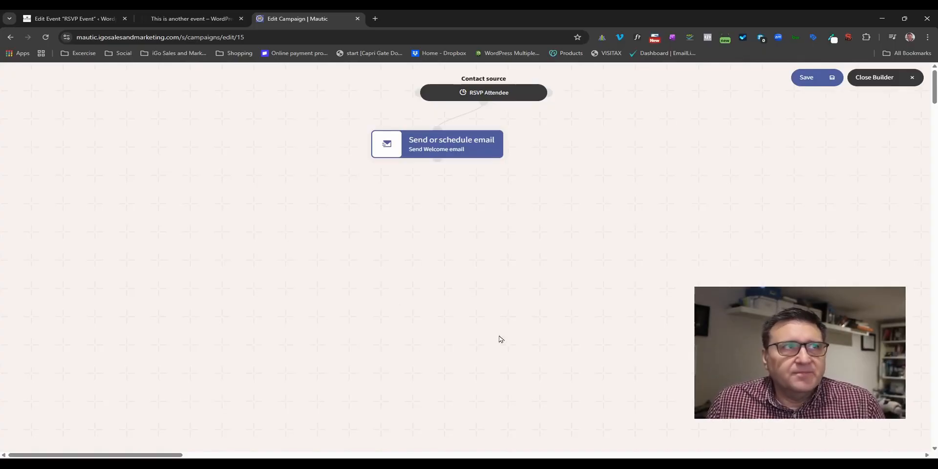
pyautogui.click(73, 19)
# Show the This is another event page confirming the Test RSVP with 35 going.
pyautogui.click(185, 18)
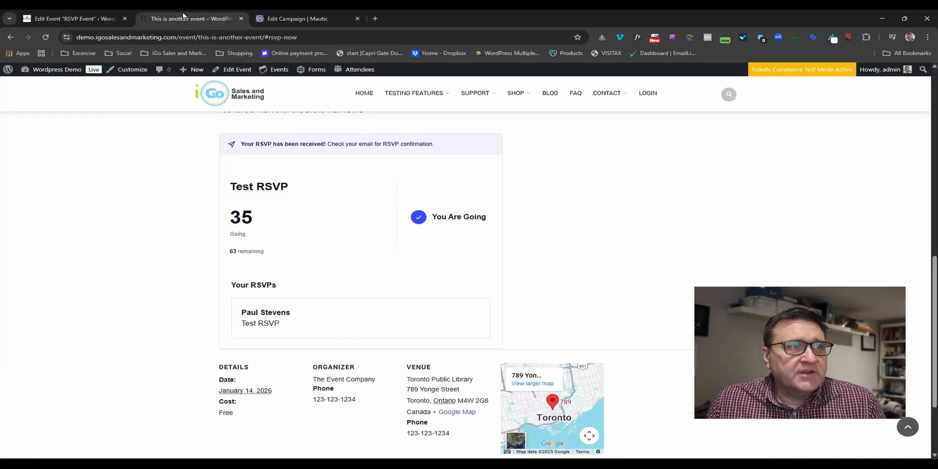